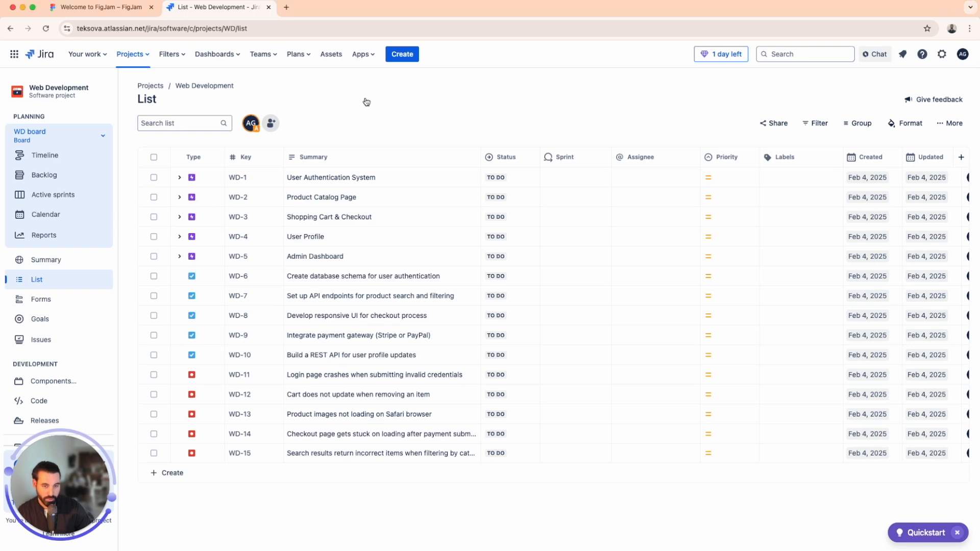
drag(90, 89, 28, 90)
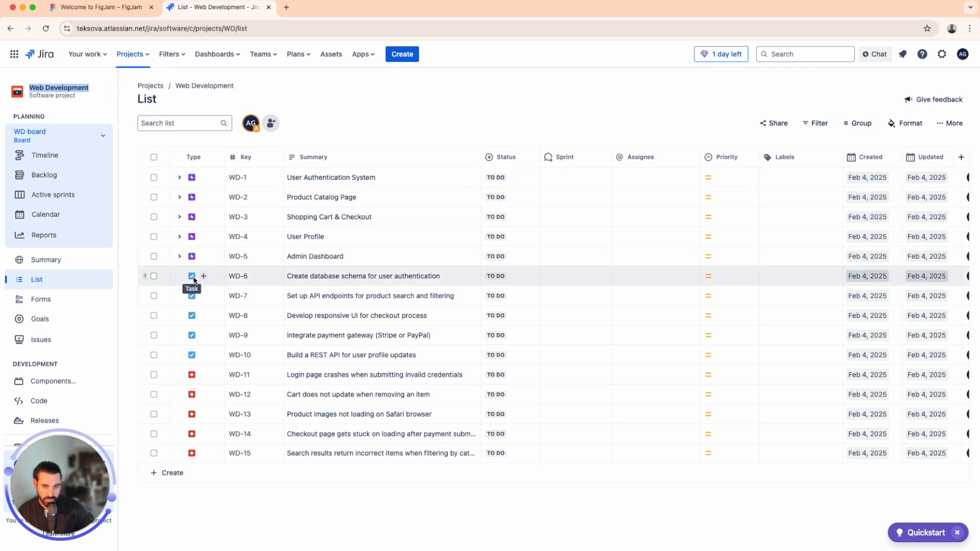
click(339, 110)
- Show all issues and filter them to the Web Development project with issue type Bug
click(180, 60)
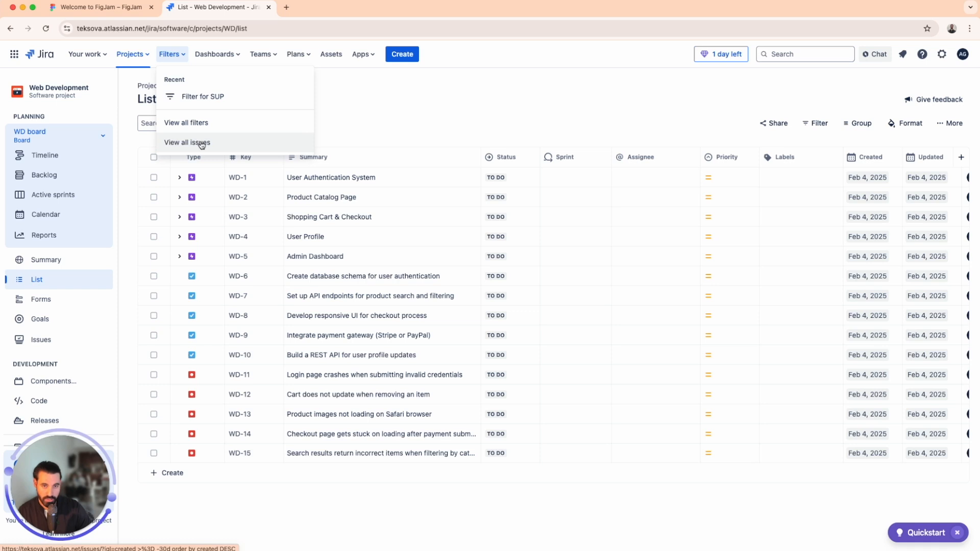
click(203, 143)
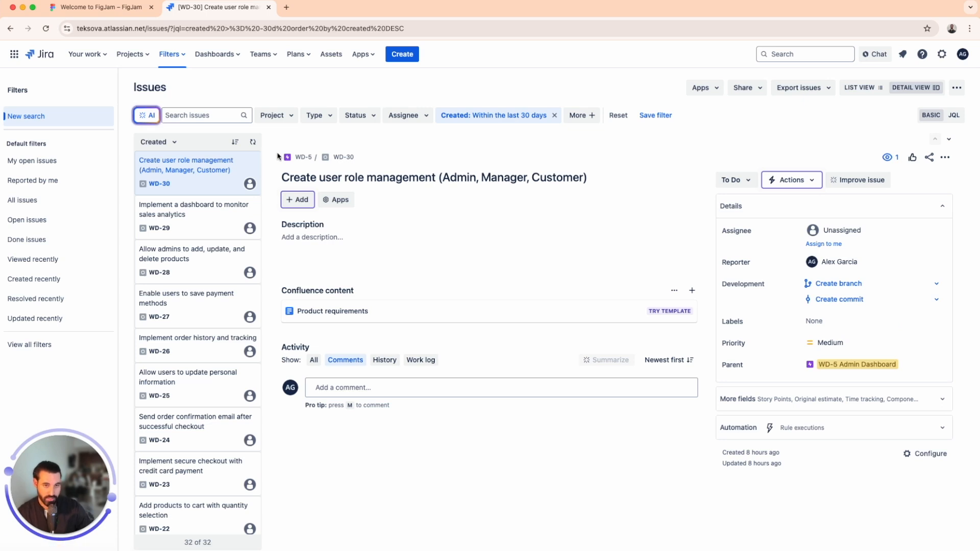
click(286, 118)
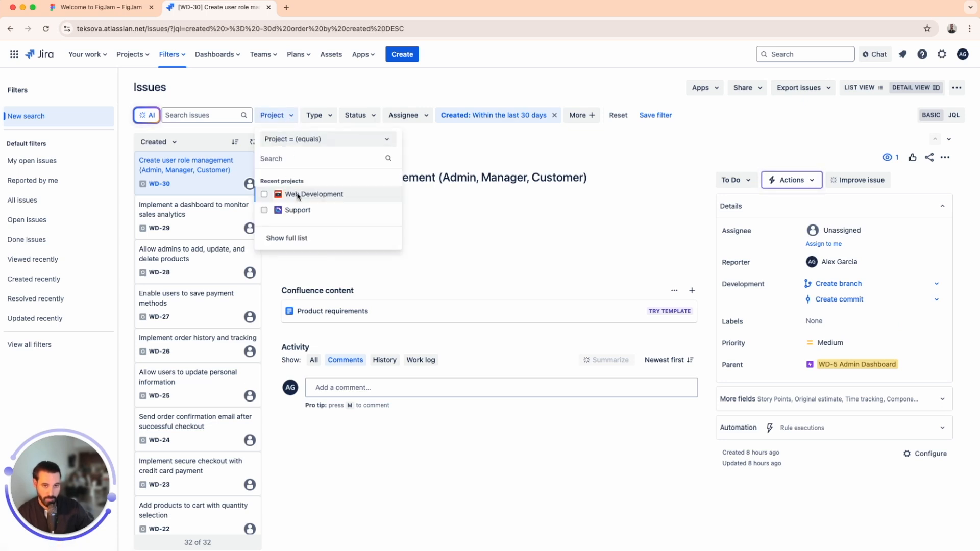
click(278, 194)
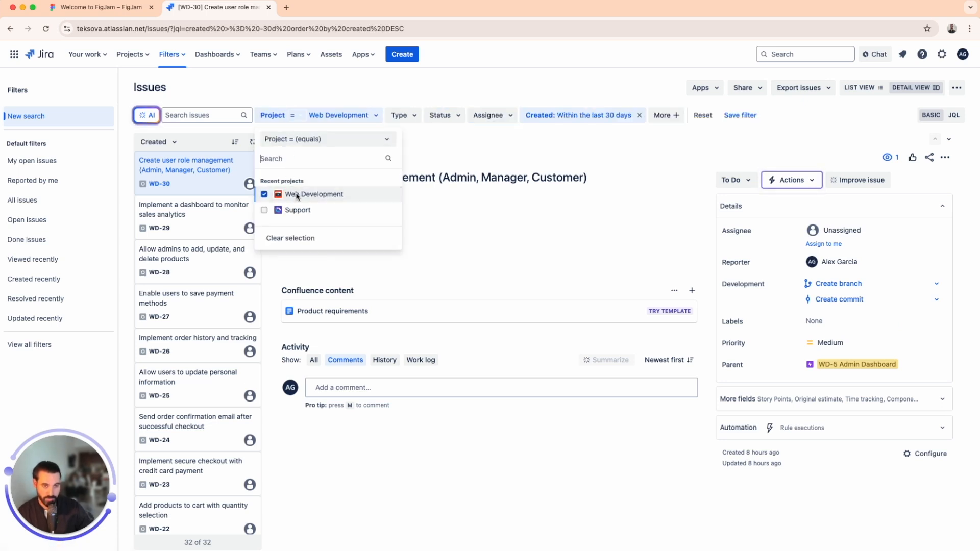
click(411, 120)
click(394, 241)
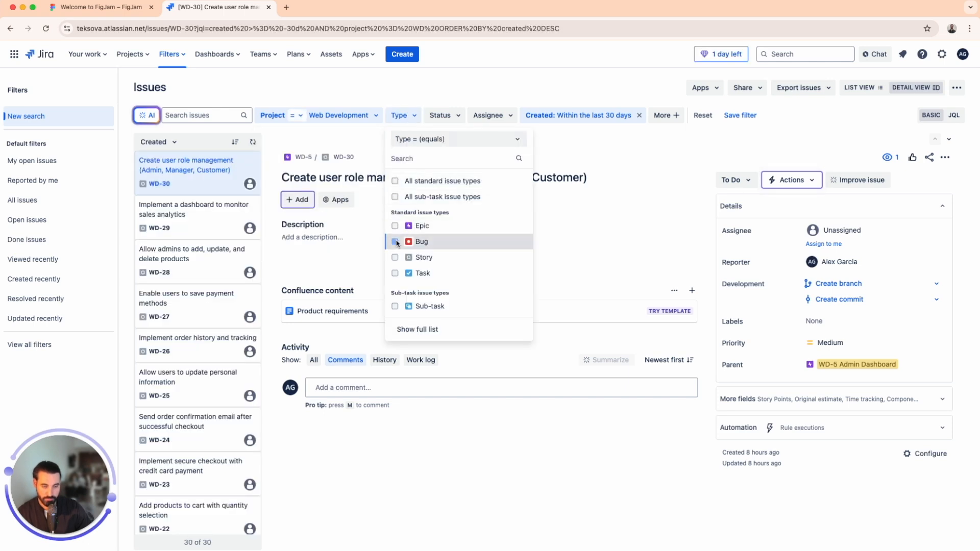
click(628, 141)
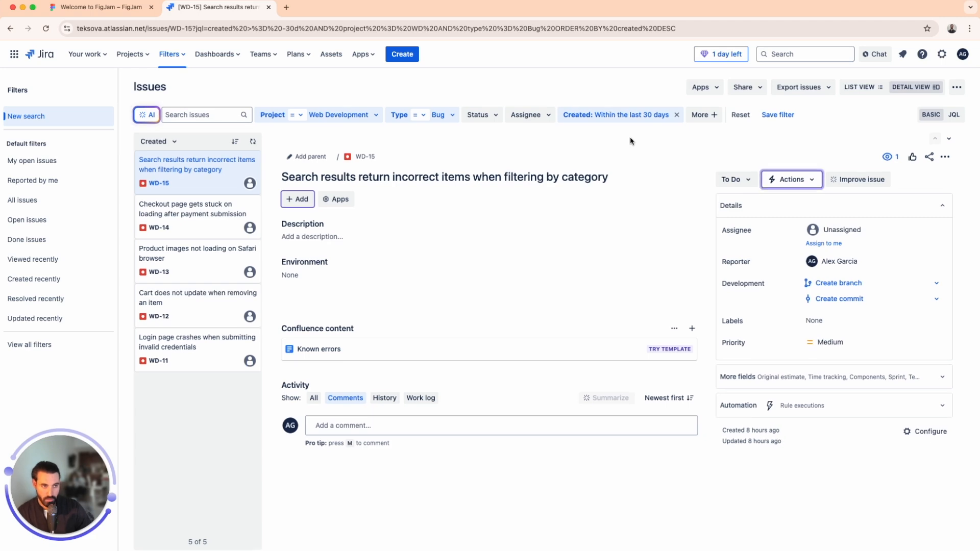
- Save the current issue search as a filter named "Web Development - Bugs"
click(782, 116)
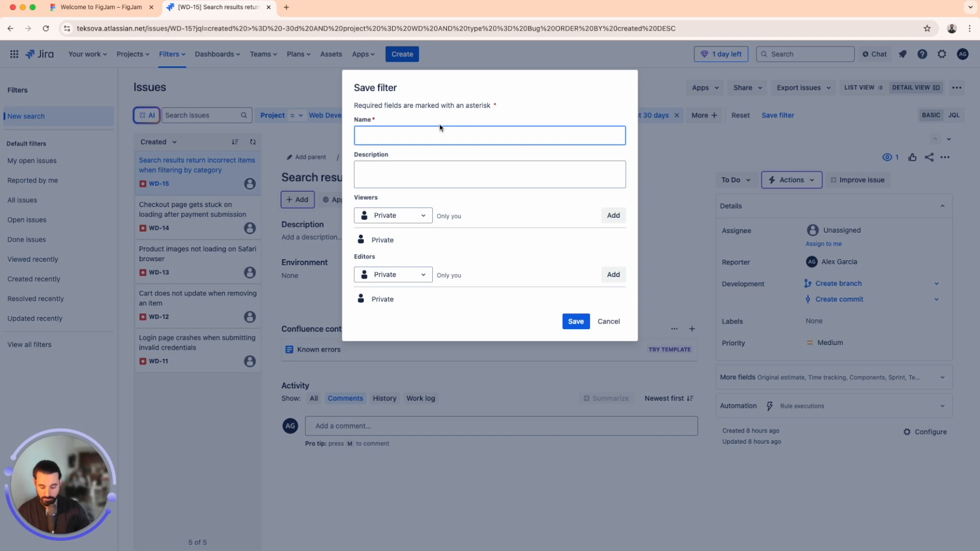
text(Web Development - Bugs)
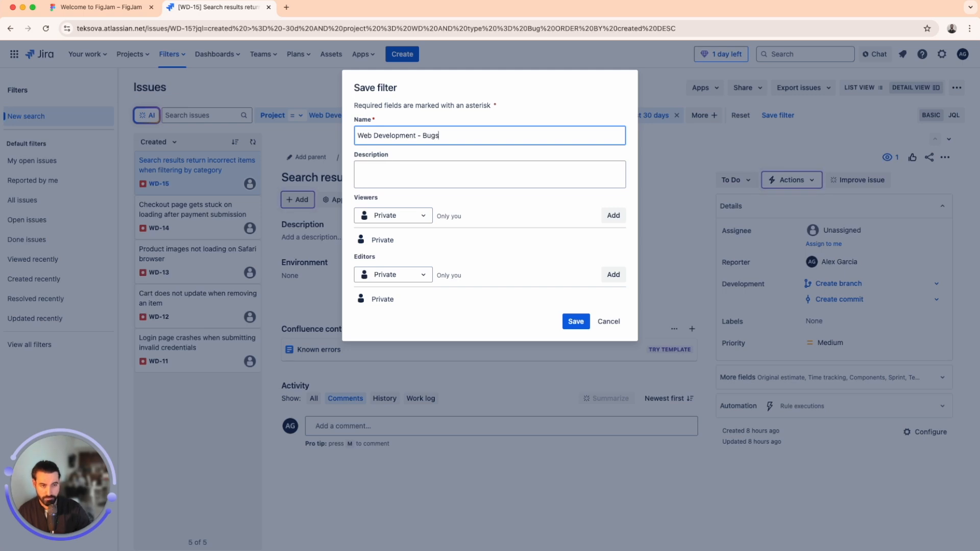
click(574, 321)
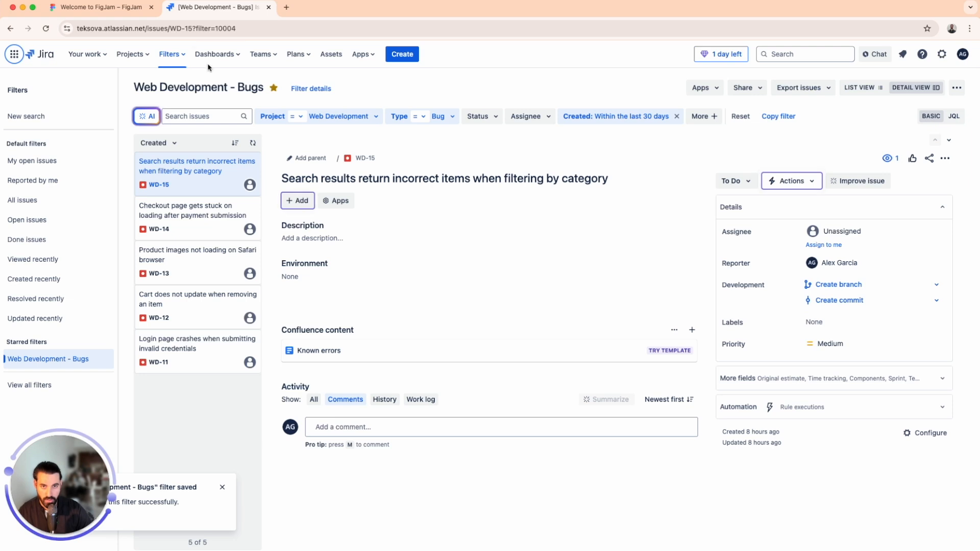
- From the list of all filters, manage subscriptions for Web Development - Bugs and start adding a new subscription
click(172, 54)
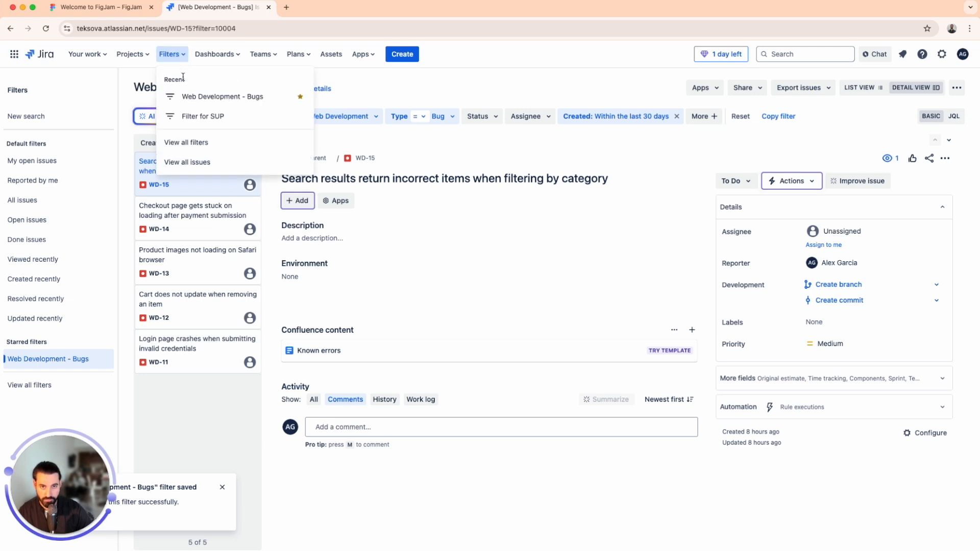
click(195, 142)
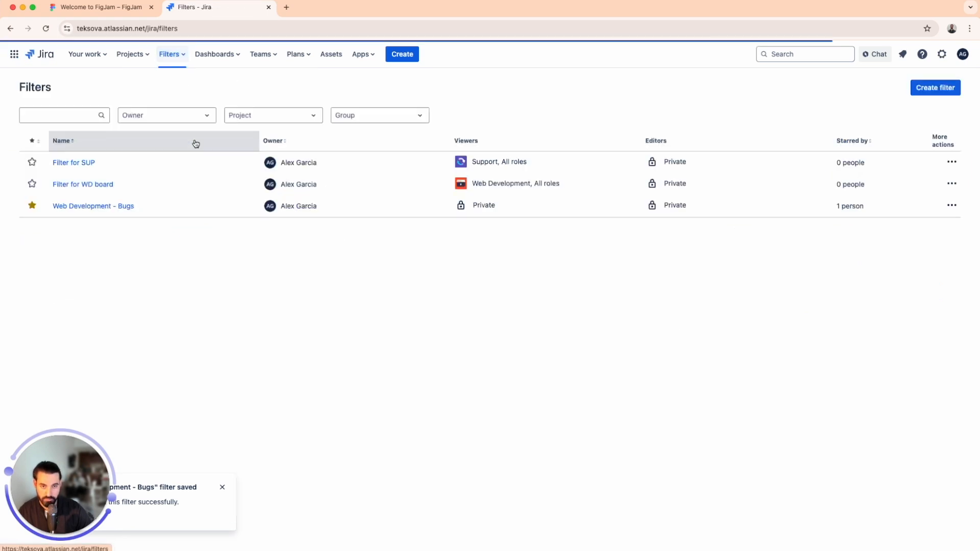
drag(49, 209, 141, 213)
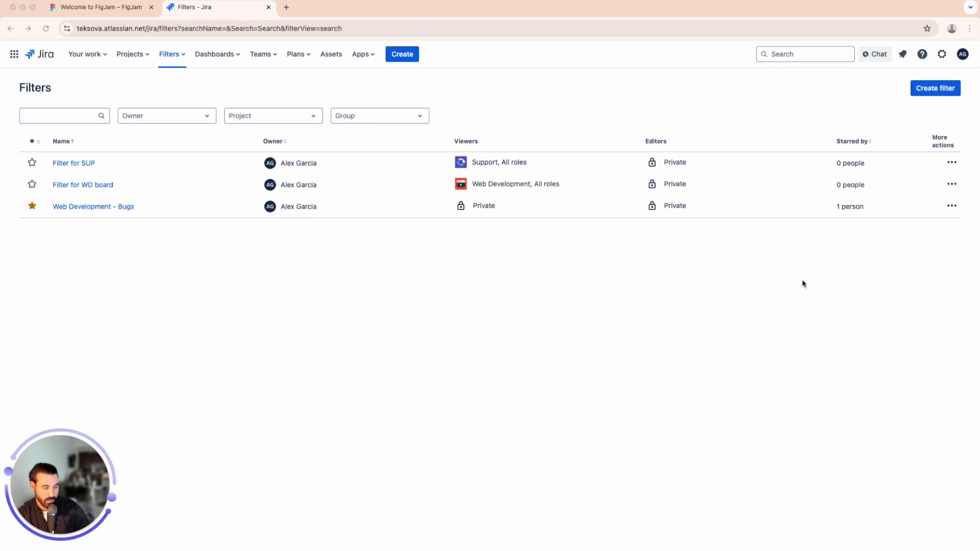
click(952, 209)
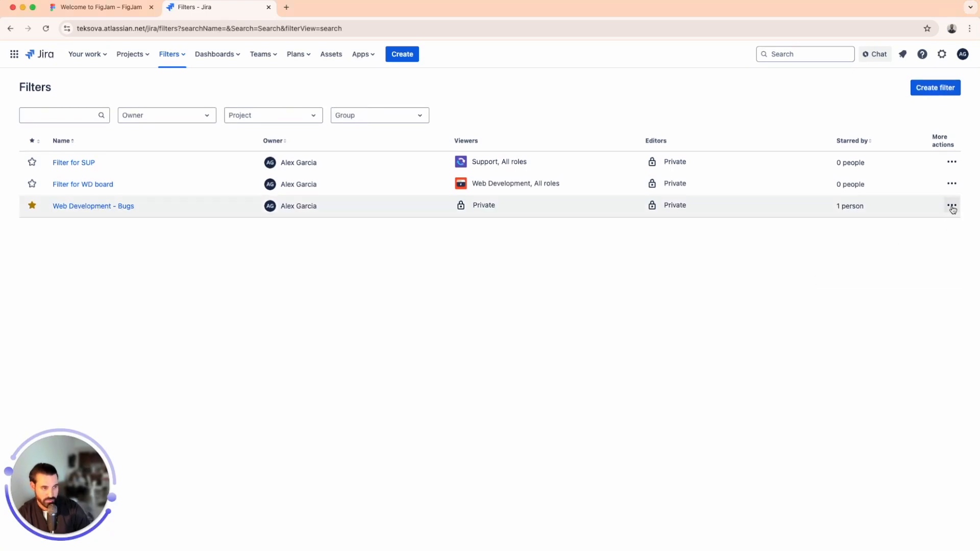
click(952, 207)
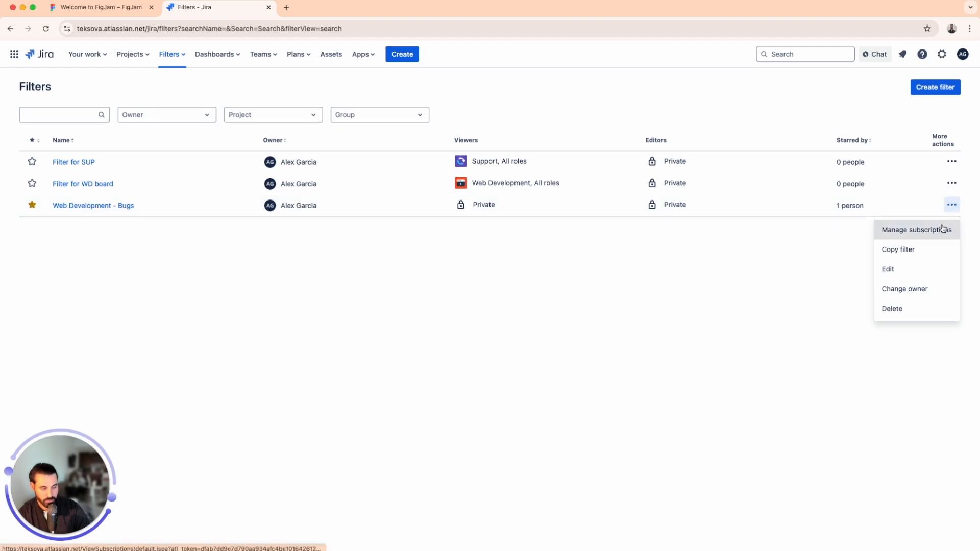
click(944, 229)
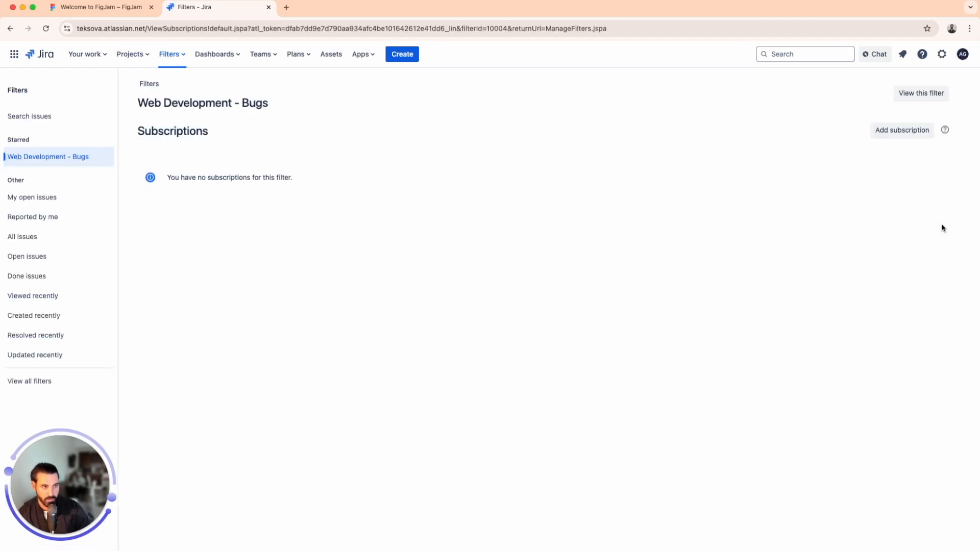
click(900, 132)
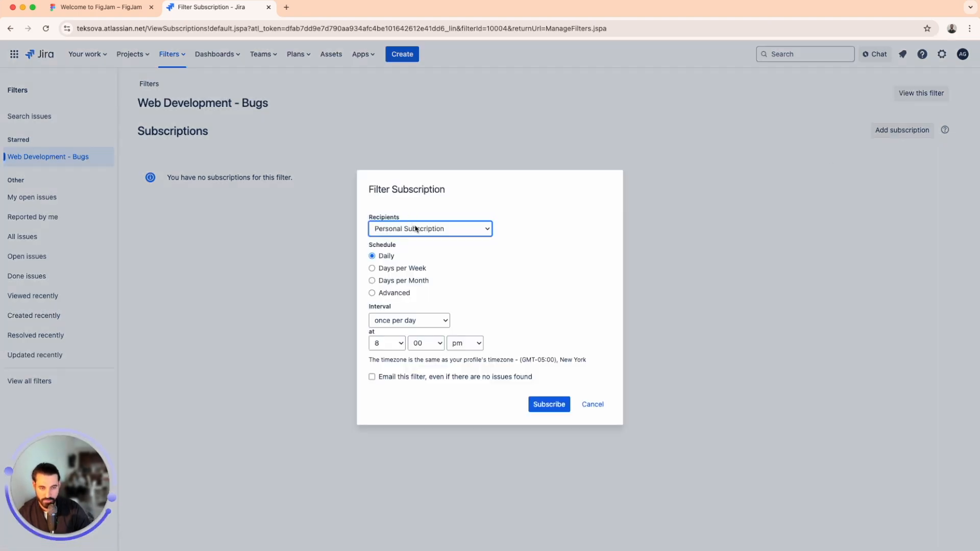
- Examine the subscription's recipient groups, daily interval choices, and the Days per Week and Days per Month schedule options
click(431, 232)
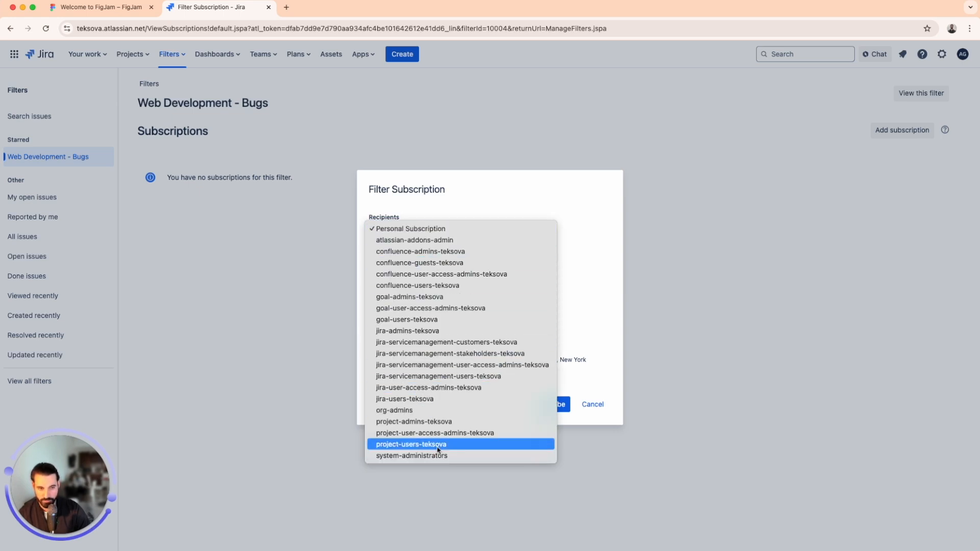
click(590, 299)
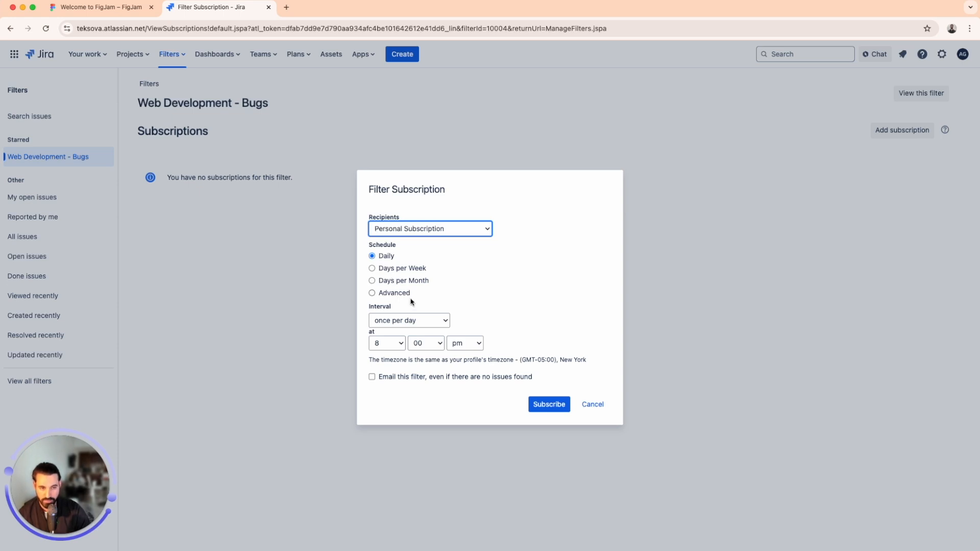
click(439, 325)
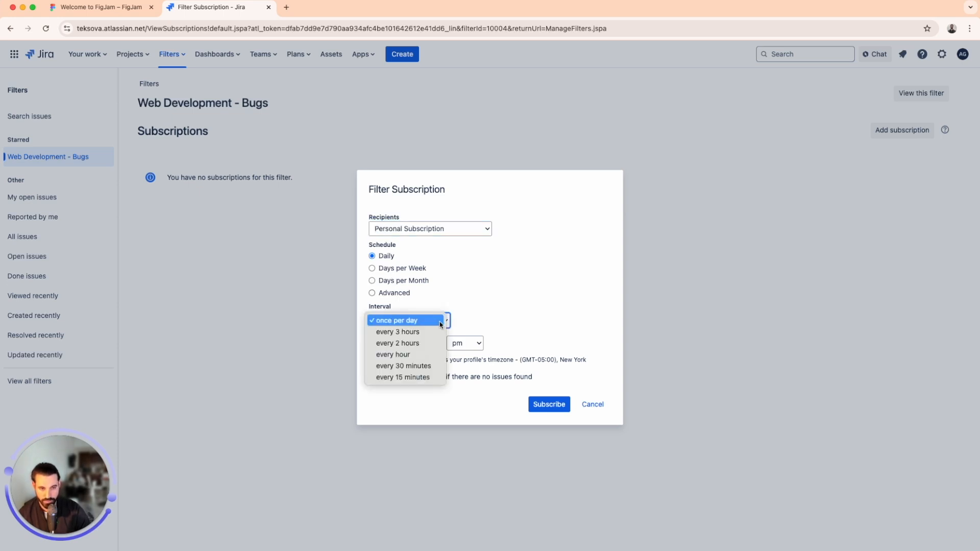
click(500, 320)
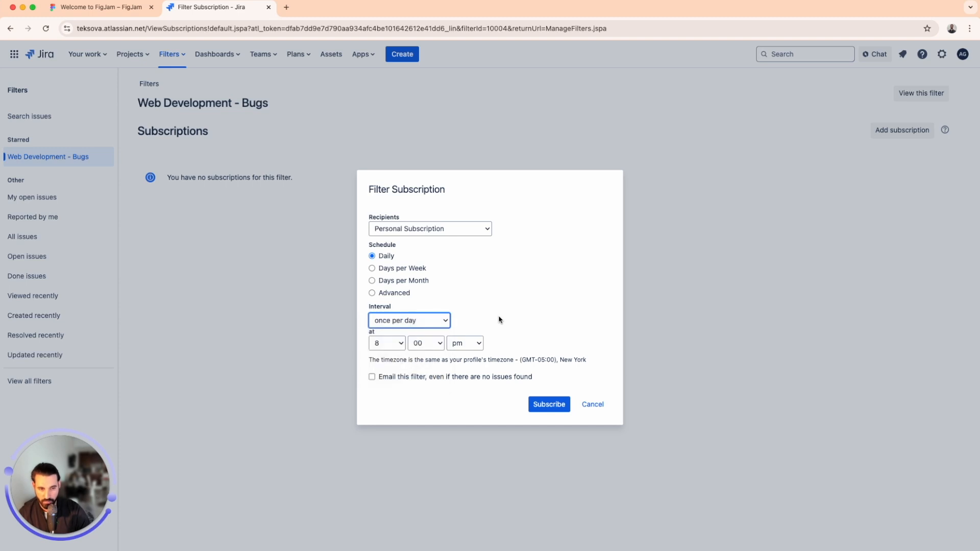
click(422, 269)
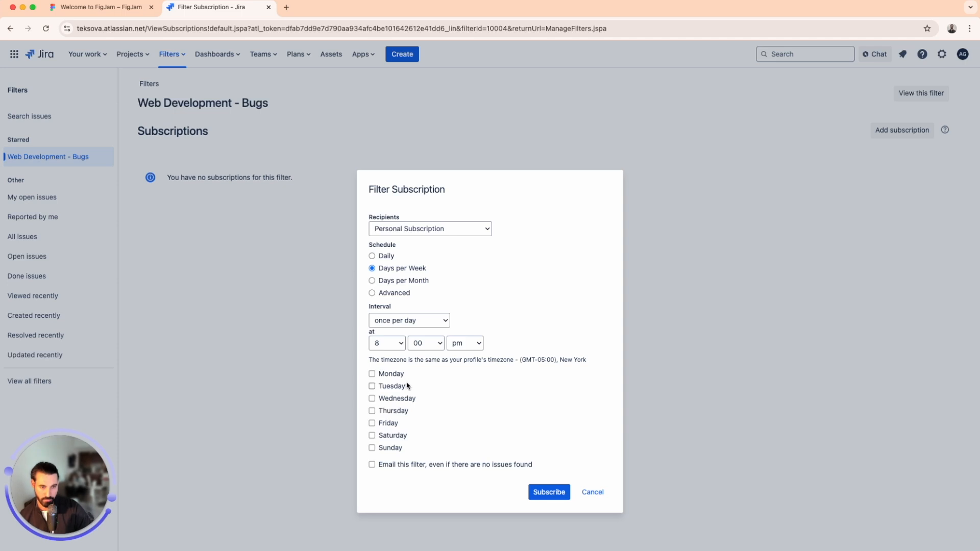
click(410, 282)
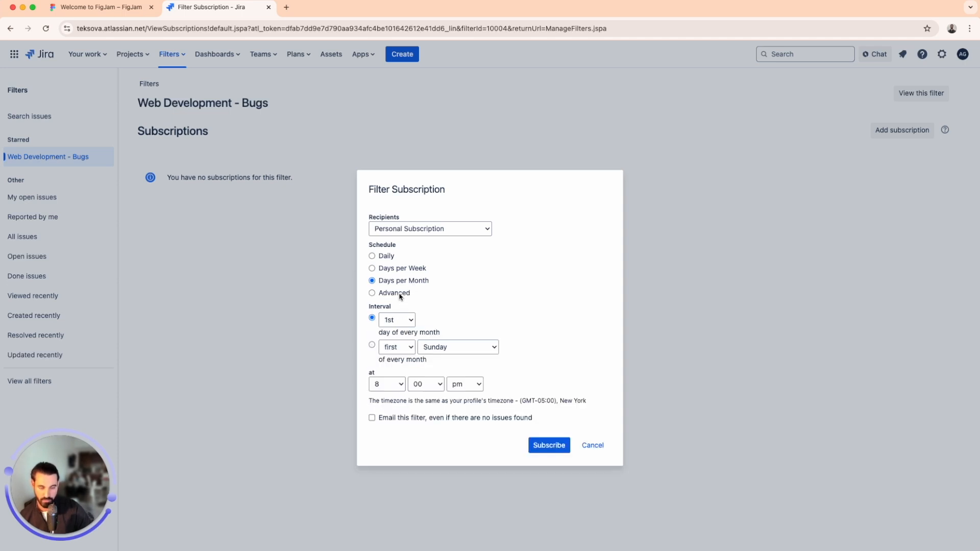
- Try an Advanced schedule for the subscription with the cron expression 0 9 * * 1
click(400, 295)
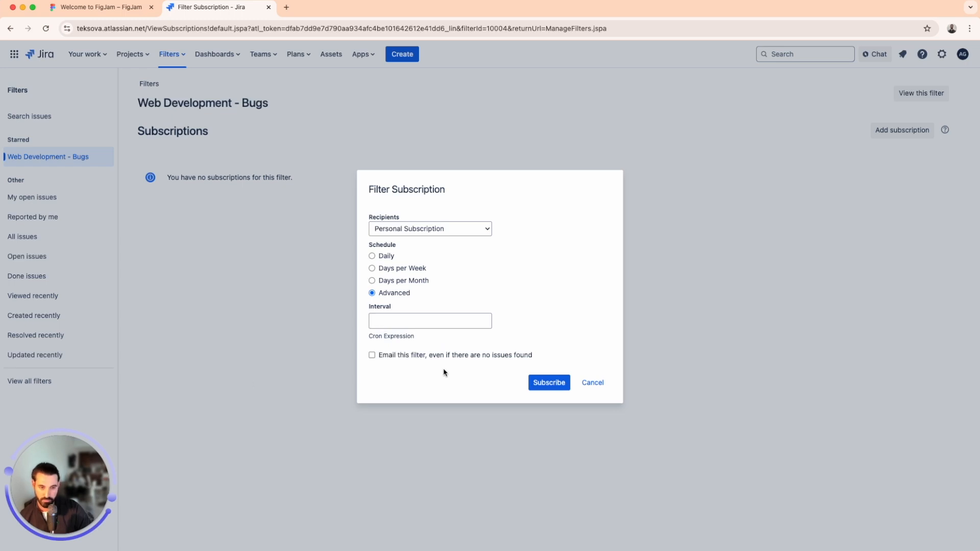
drag(415, 337, 400, 337)
click(397, 322)
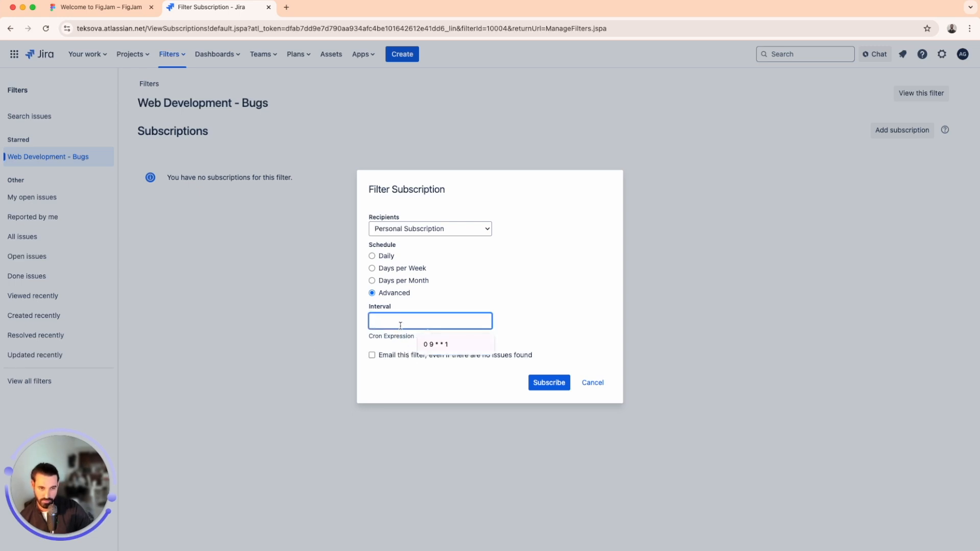
click(431, 344)
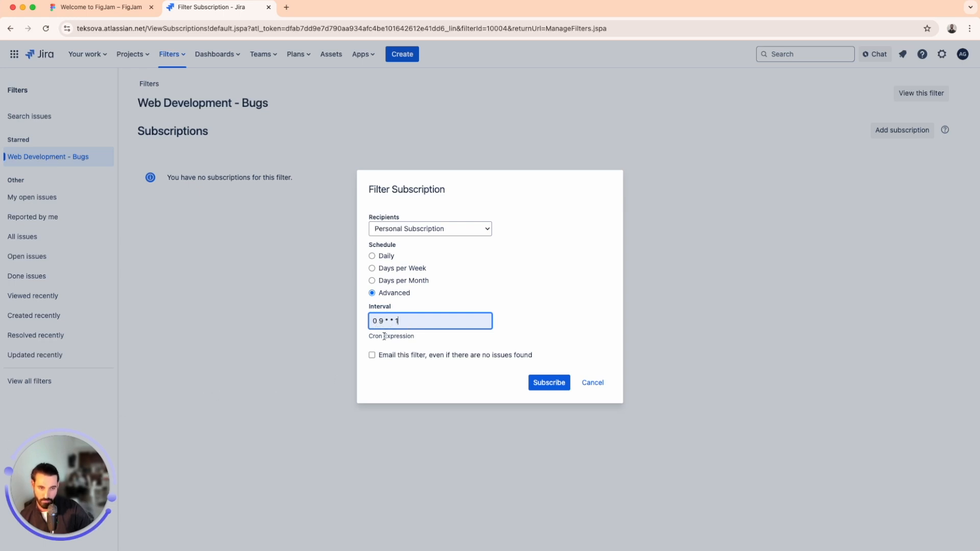
double_click(374, 321)
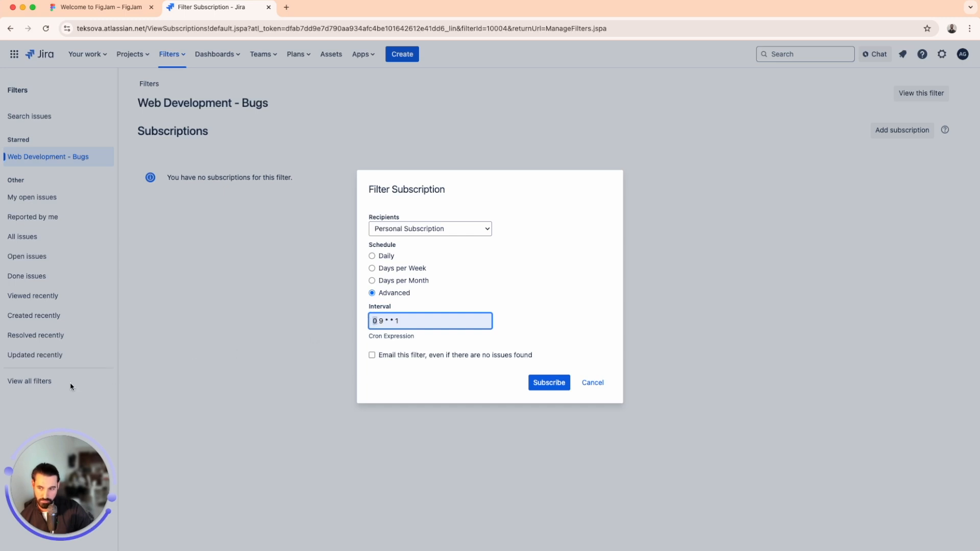
double_click(380, 321)
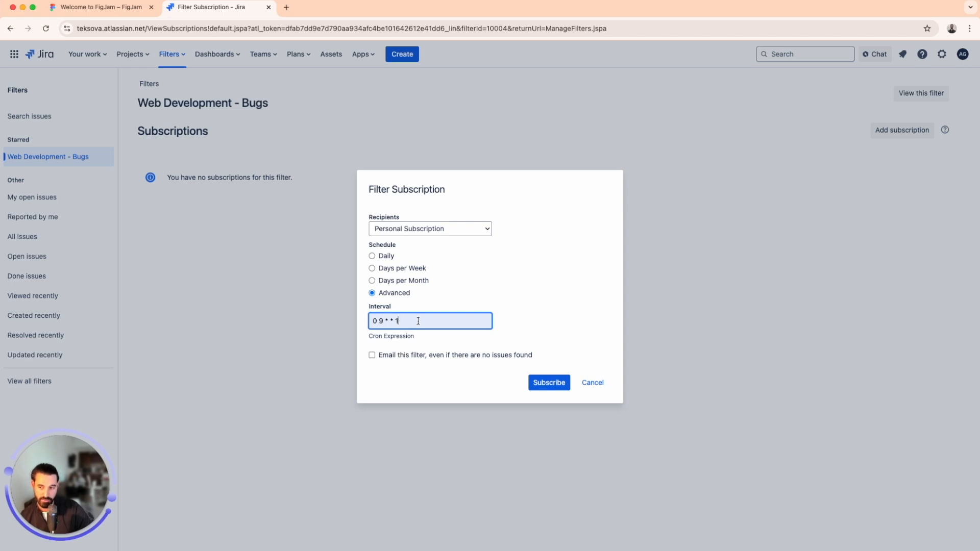
drag(425, 320, 365, 323)
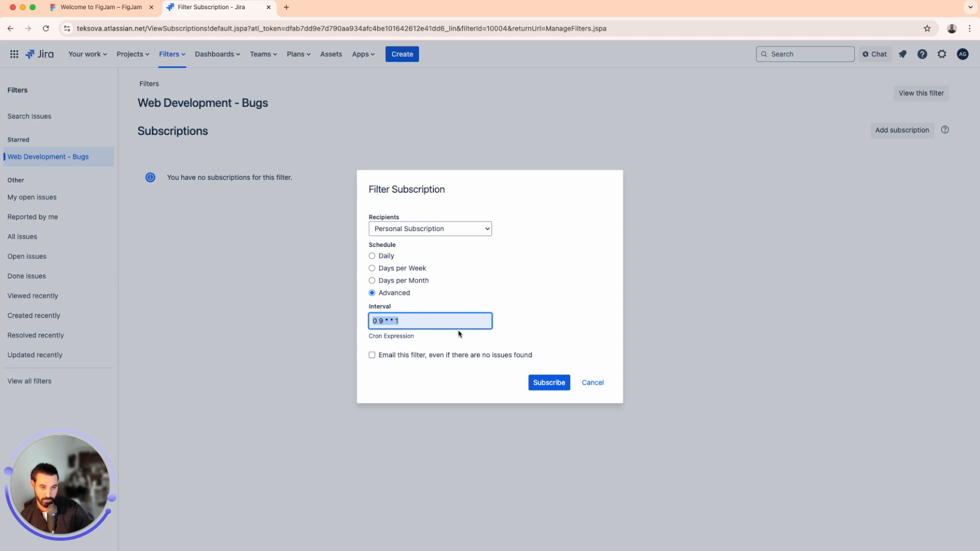
- Schedule the personal subscription Daily, once per day at 8:00 am, and subscribe to the filter
click(385, 260)
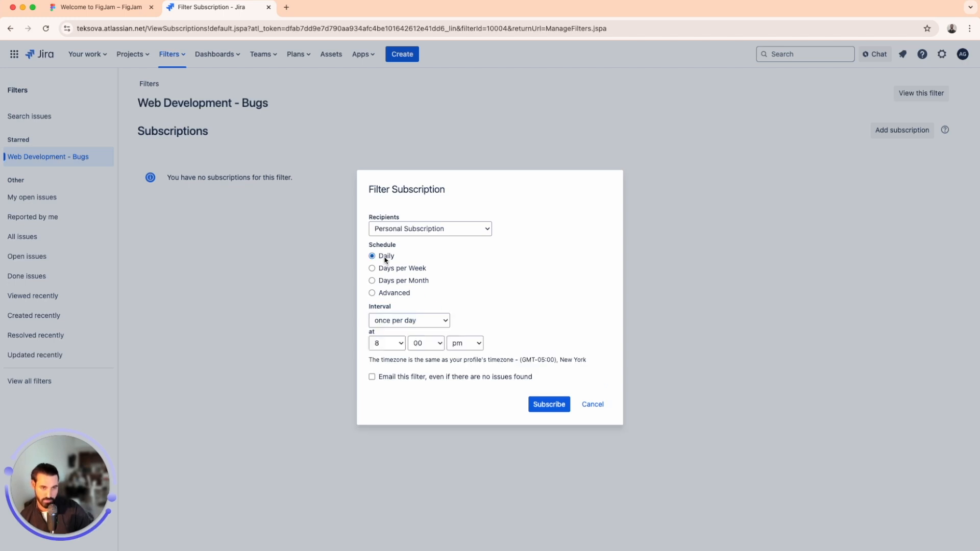
click(477, 344)
click(472, 343)
click(556, 406)
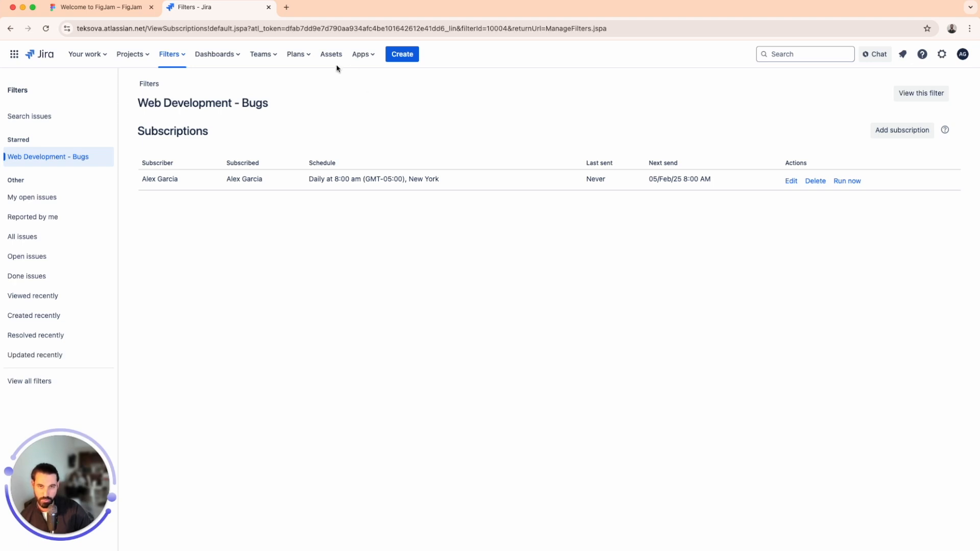
- Open the starred Web Development - Bugs filter in the issue navigator
click(176, 56)
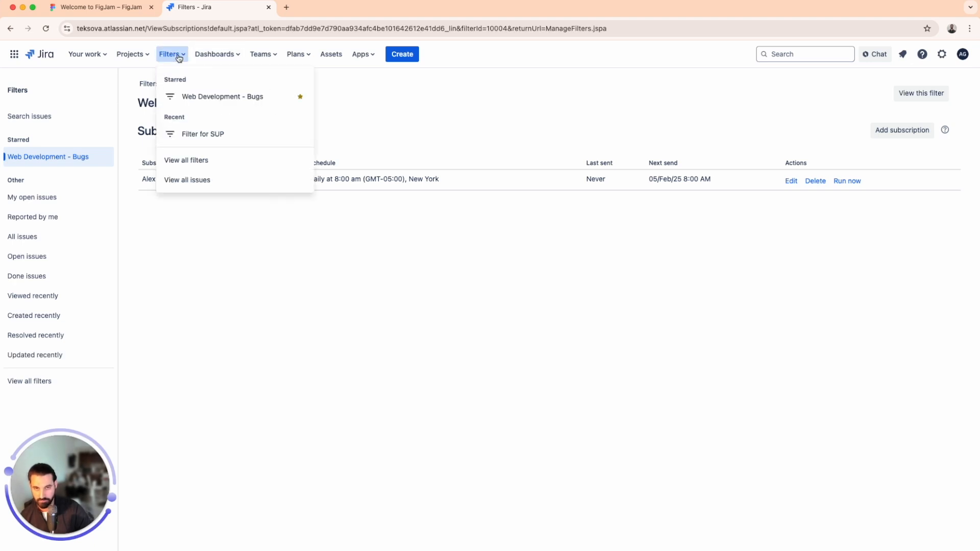
click(228, 97)
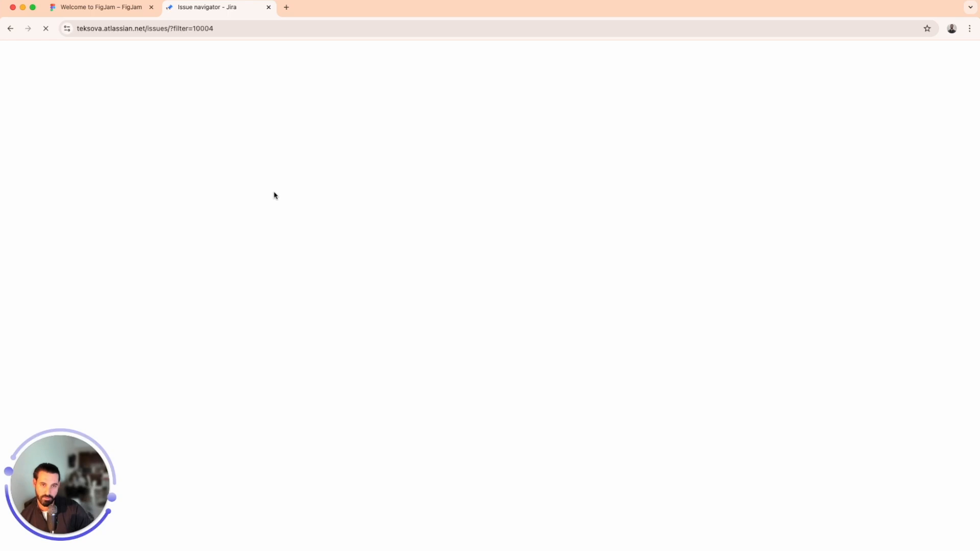